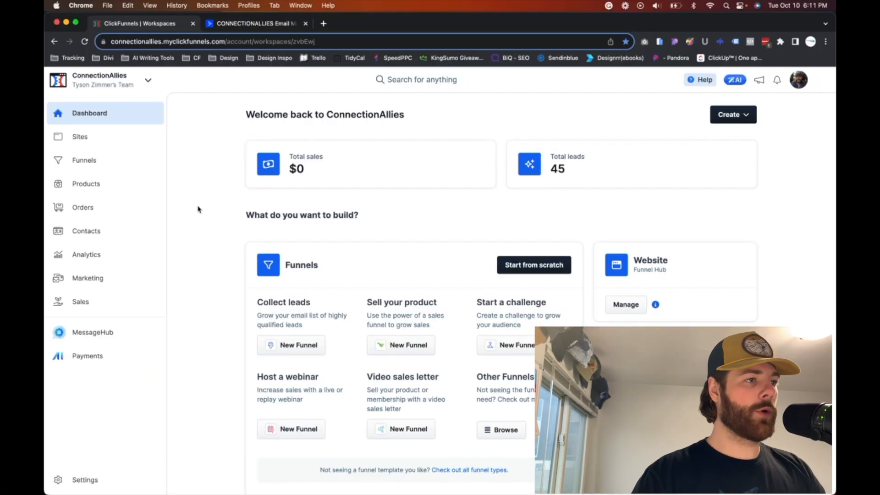
- Start connecting a new ActiveCampaign integration from the ClickFunnels workspace settings
scroll(198, 209, down, 1)
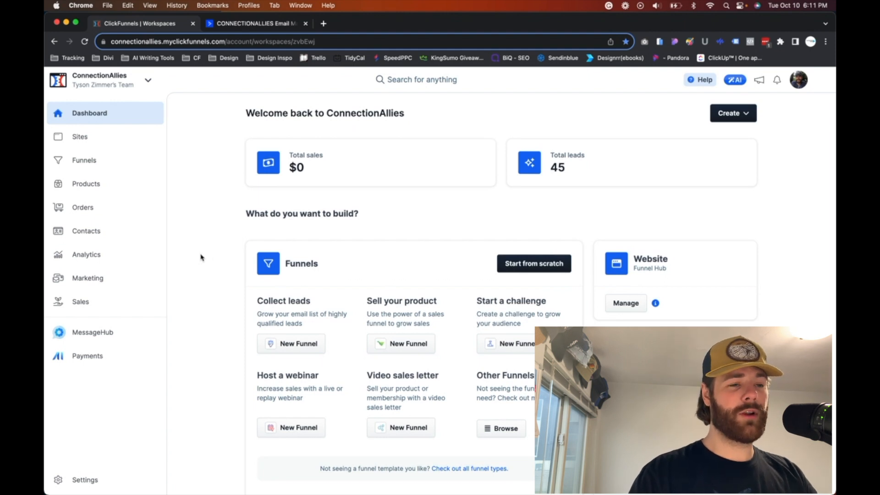
click(84, 485)
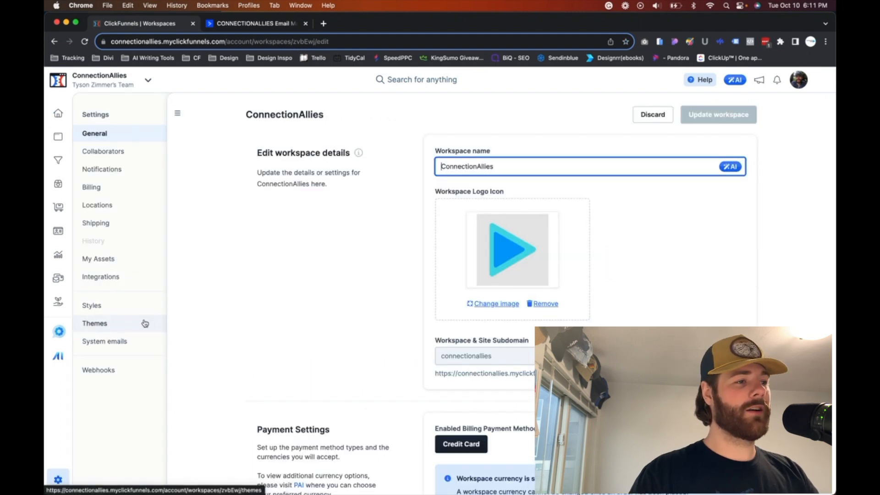
click(99, 276)
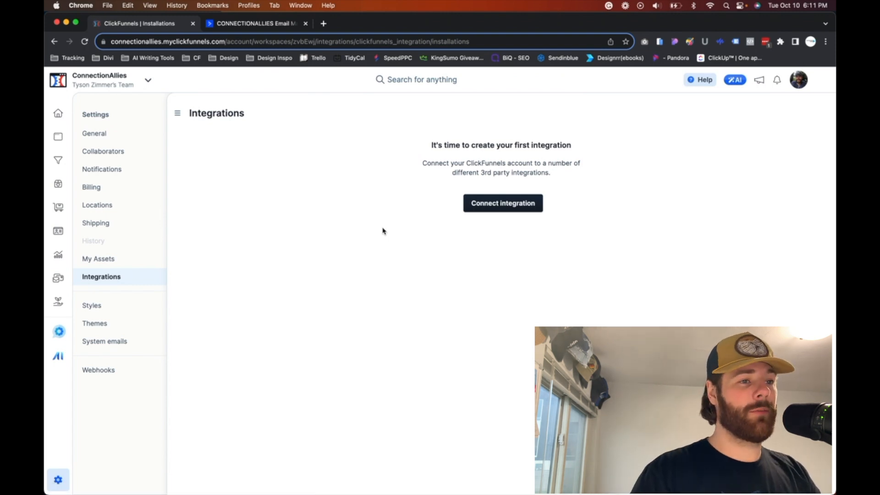
click(484, 203)
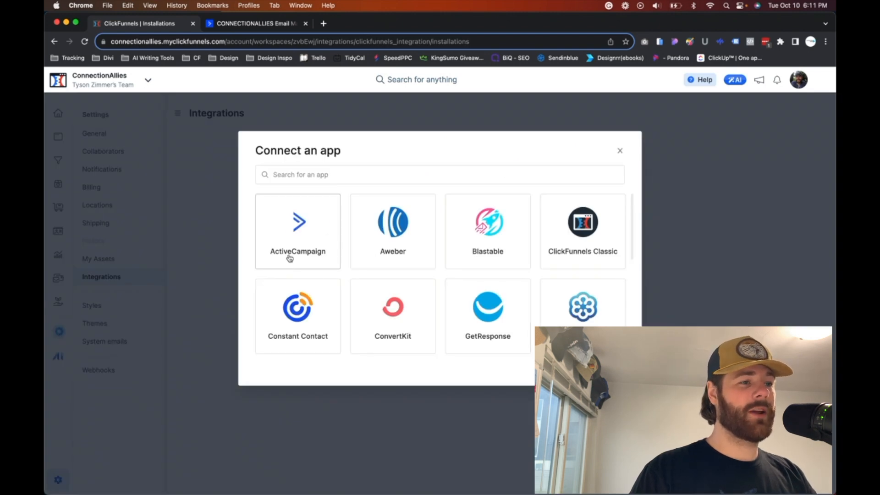
click(290, 257)
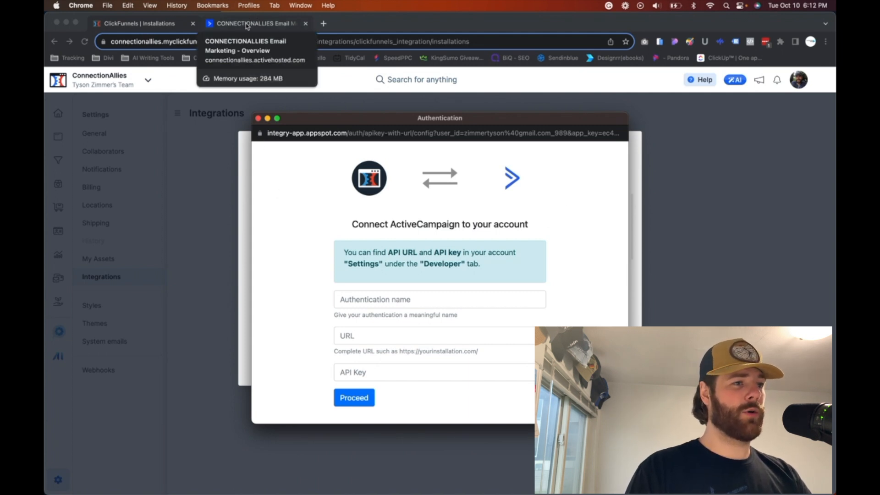
- Switch to ActiveCampaign and copy the API URL from the account's developer settings
click(247, 25)
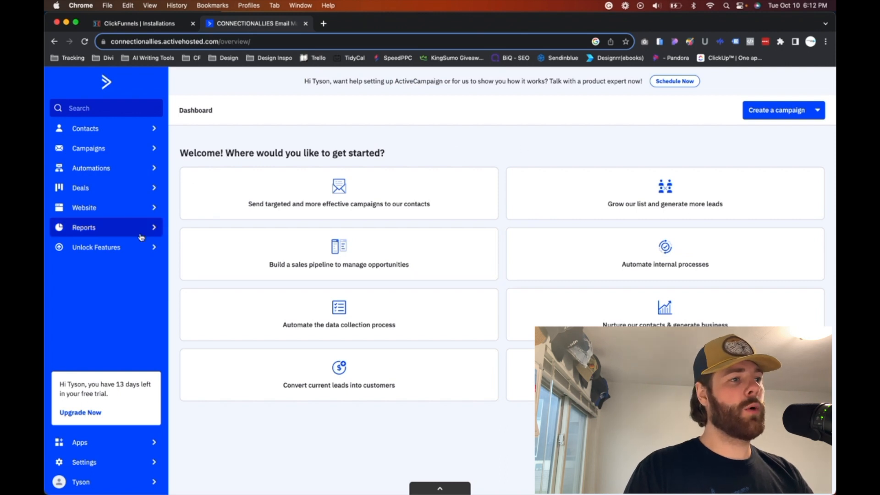
click(103, 464)
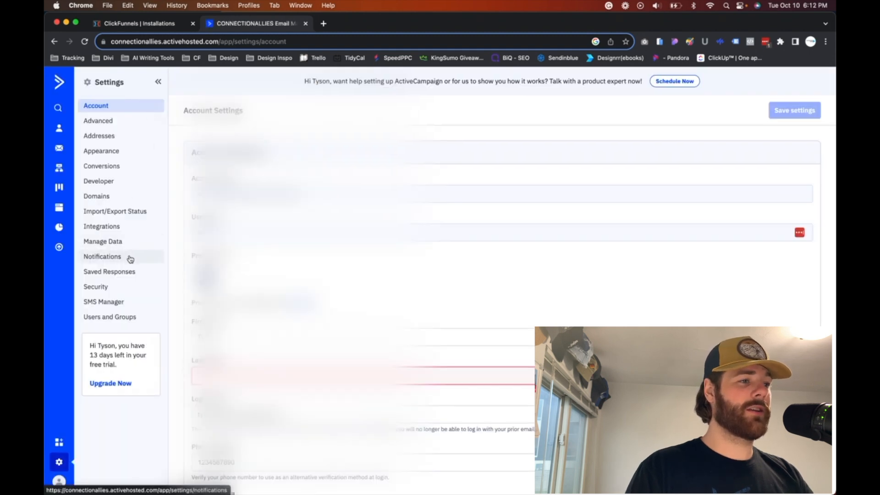
click(115, 180)
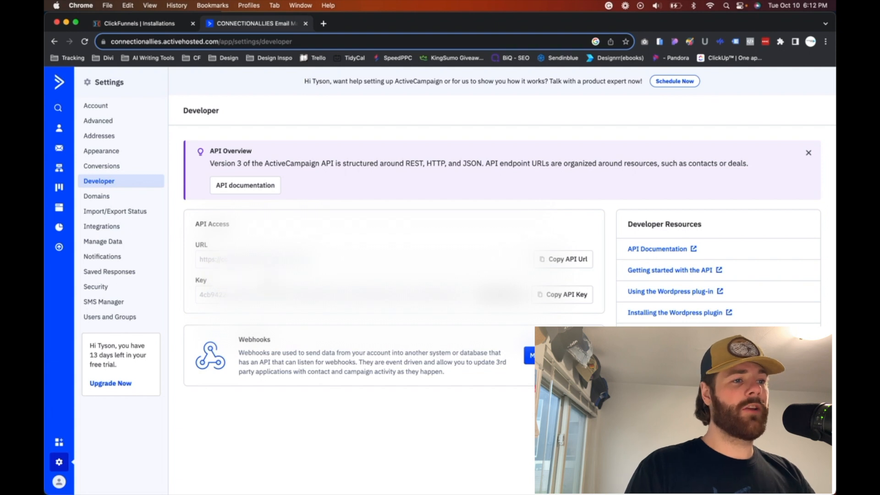
click(569, 258)
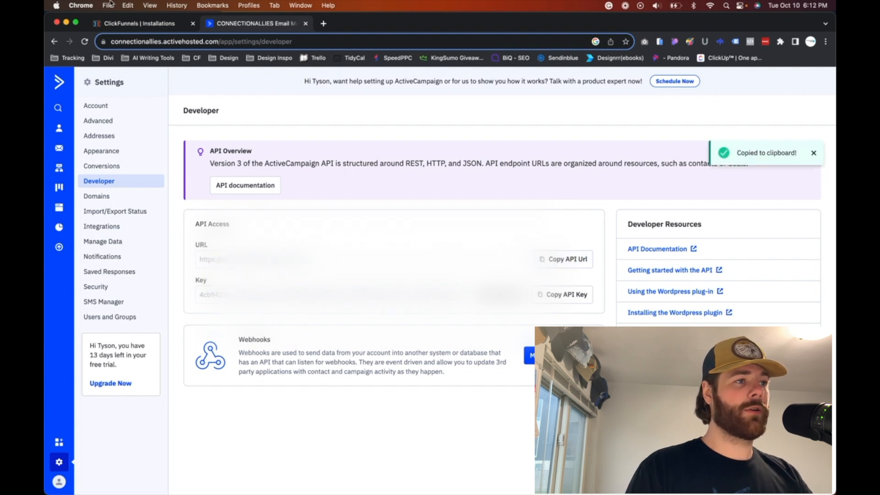
- Try to fill in the authentication name and URL in ClickFunnels' ActiveCampaign connection form
click(141, 24)
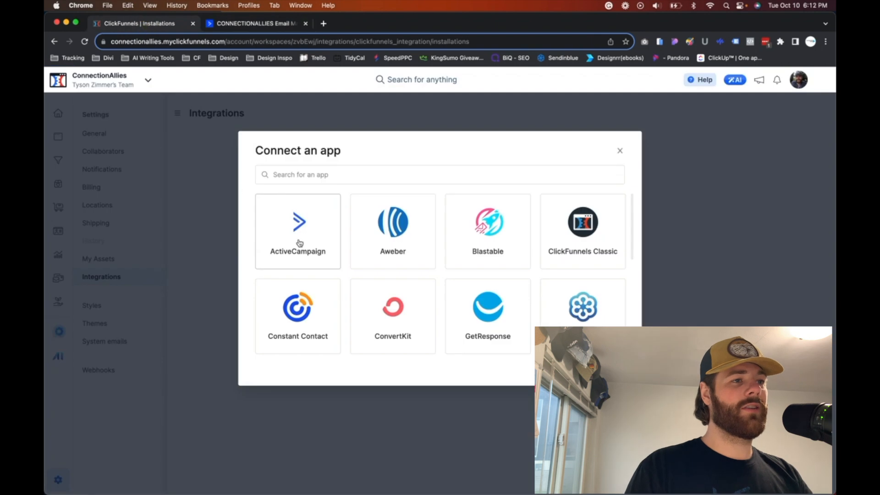
click(322, 225)
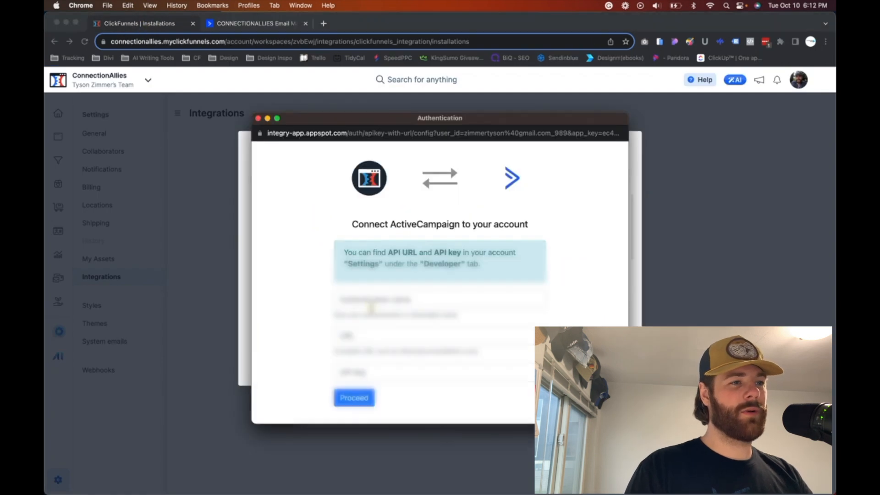
click(379, 301)
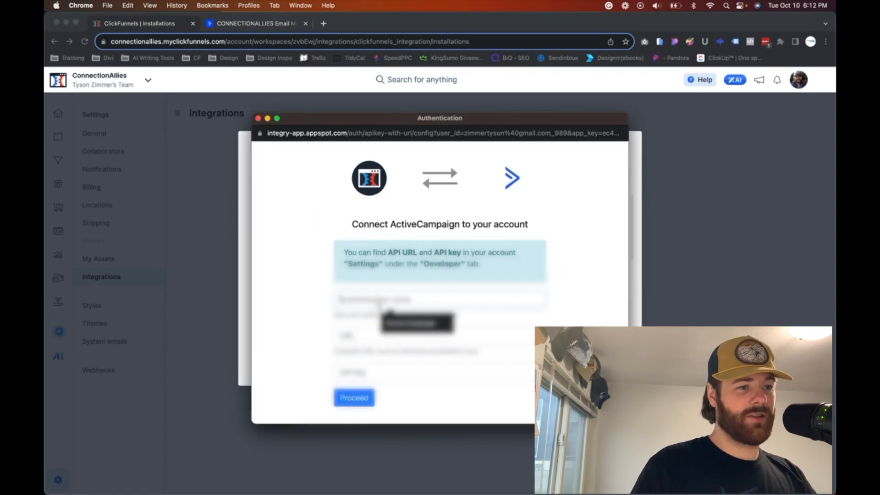
click(406, 324)
click(351, 340)
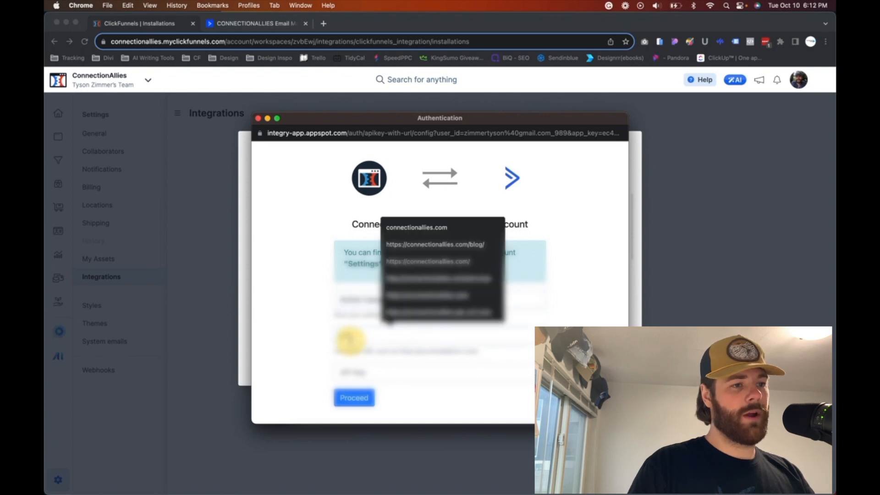
- Copy the API key from ActiveCampaign's developer settings and reopen the ActiveCampaign connection form in ClickFunnels
click(271, 26)
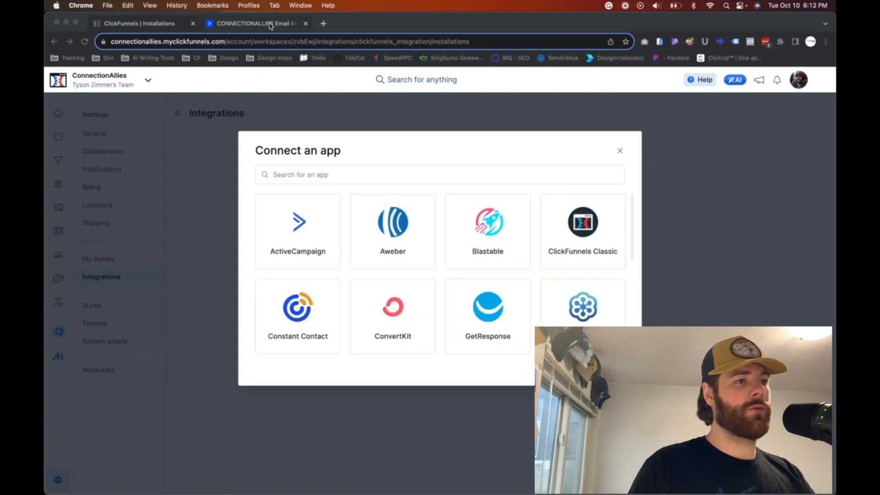
click(270, 24)
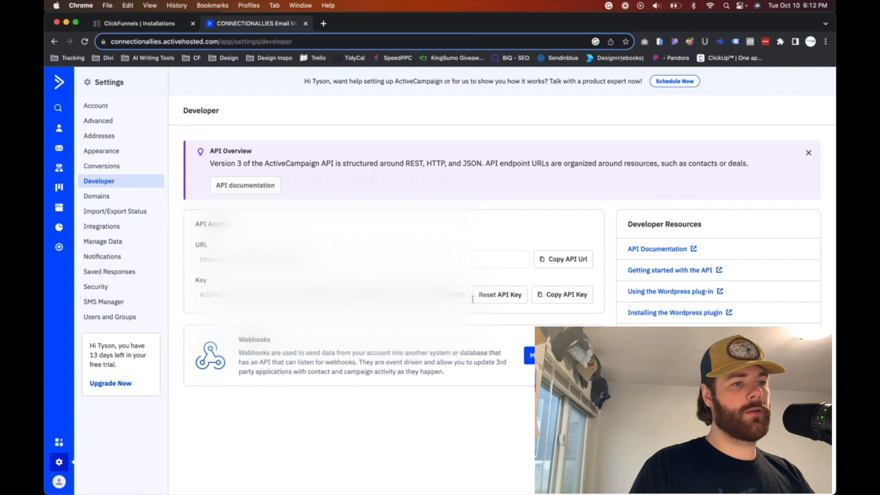
click(550, 296)
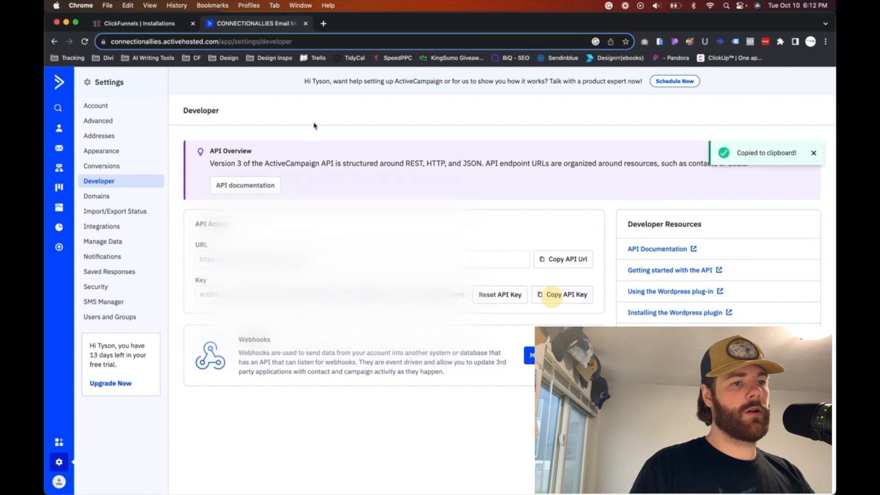
click(127, 26)
click(308, 233)
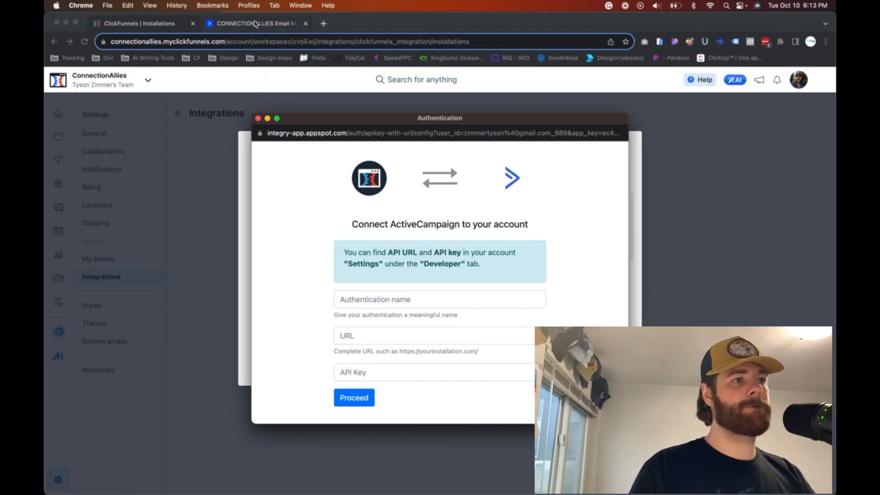
- Connect the ActiveCampaign account under the name Active Campaign, supplying its API URL and API key
click(255, 24)
key(super+w)
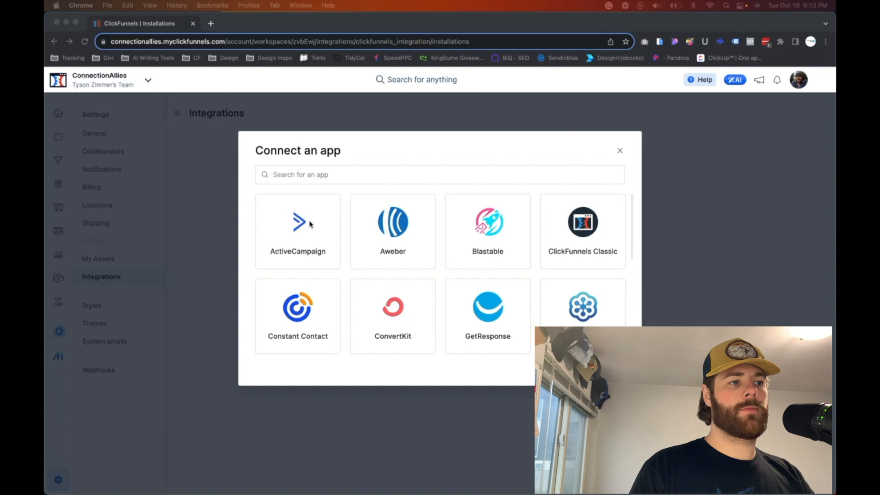
click(301, 233)
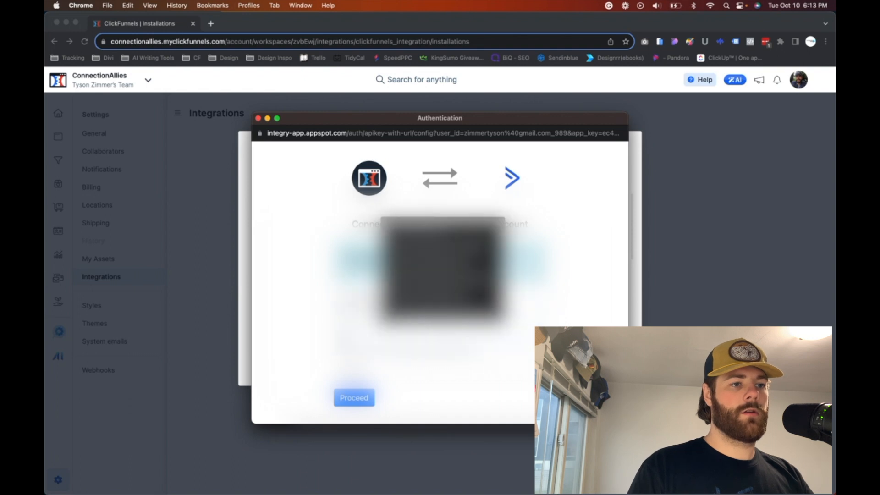
key(super+v)
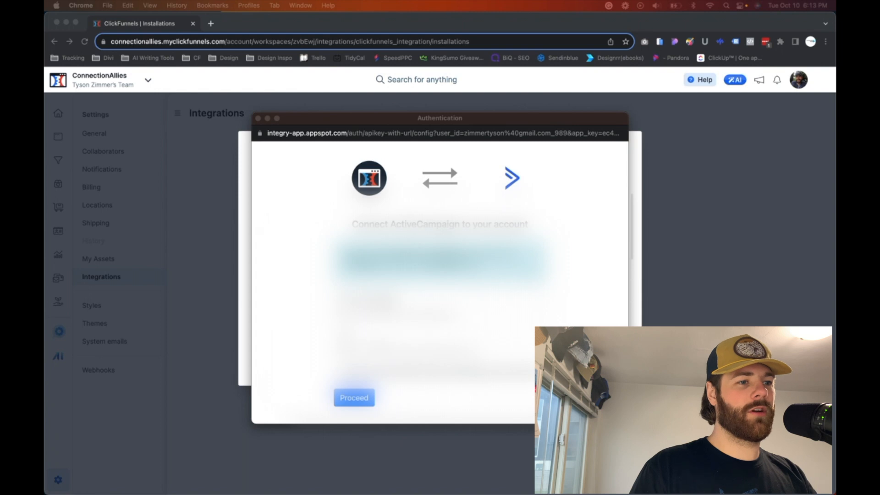
click(367, 347)
key(super+v)
click(299, 333)
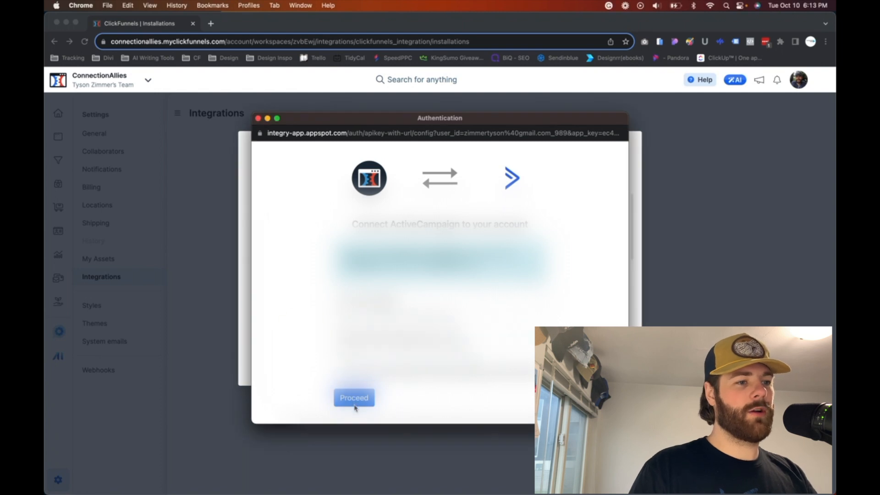
click(354, 405)
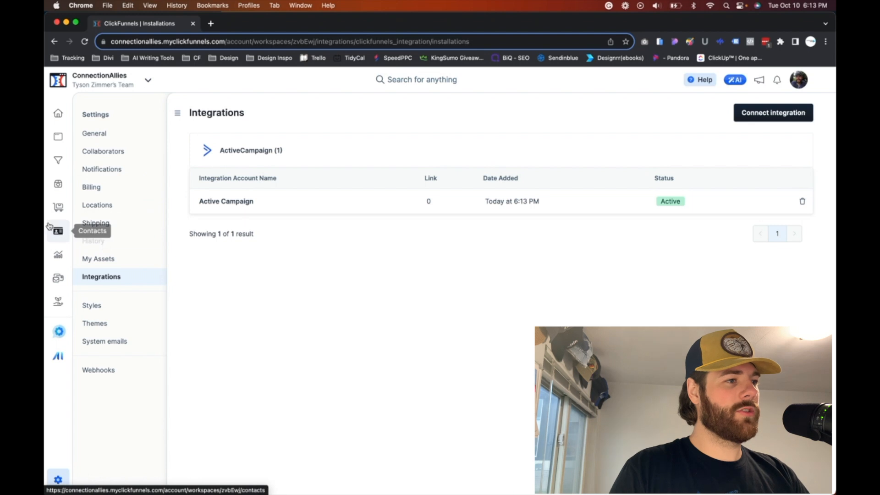
- Open the most recently updated Copy of Video Sales Letter Funnel 1 from the funnels list
click(116, 186)
click(825, 245)
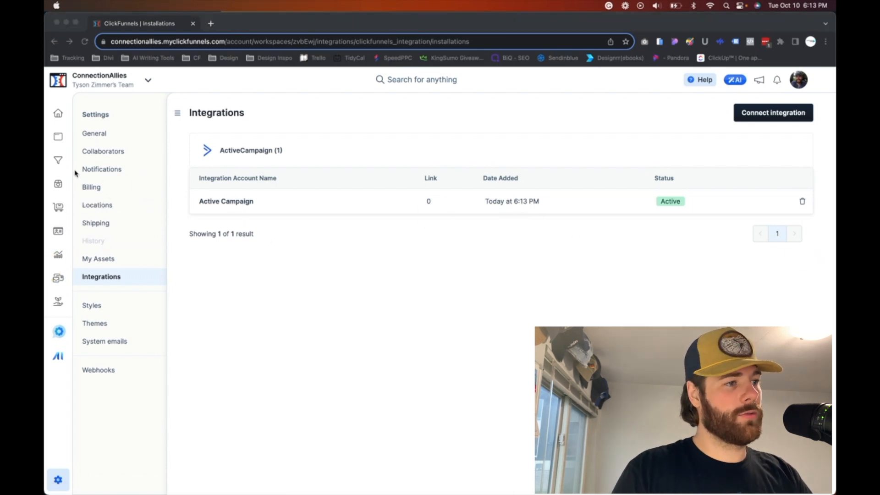
click(58, 161)
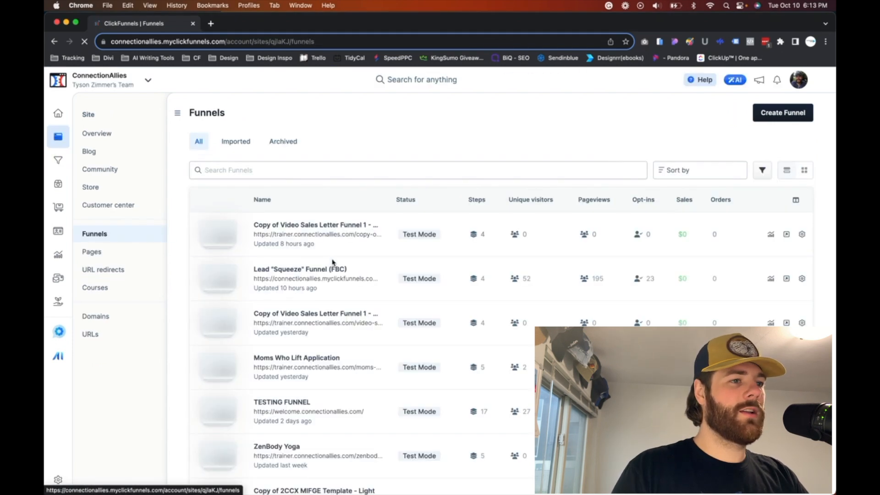
click(309, 227)
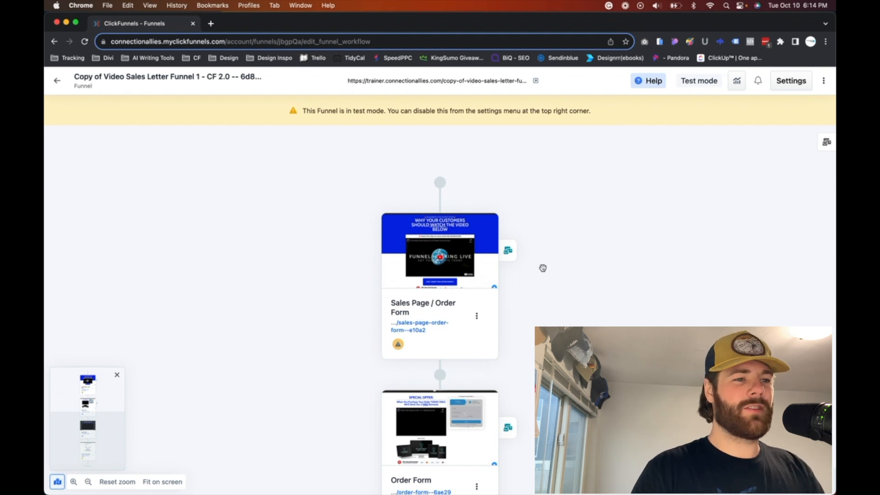
- Start a new workflow attached to the funnel's Upsell Page step
scroll(514, 259, down, 10)
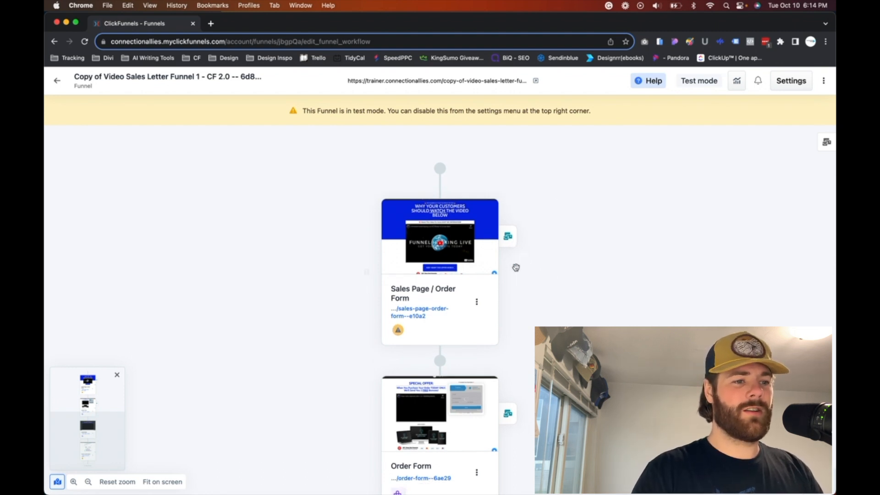
scroll(515, 267, up, 5)
scroll(515, 266, down, 6)
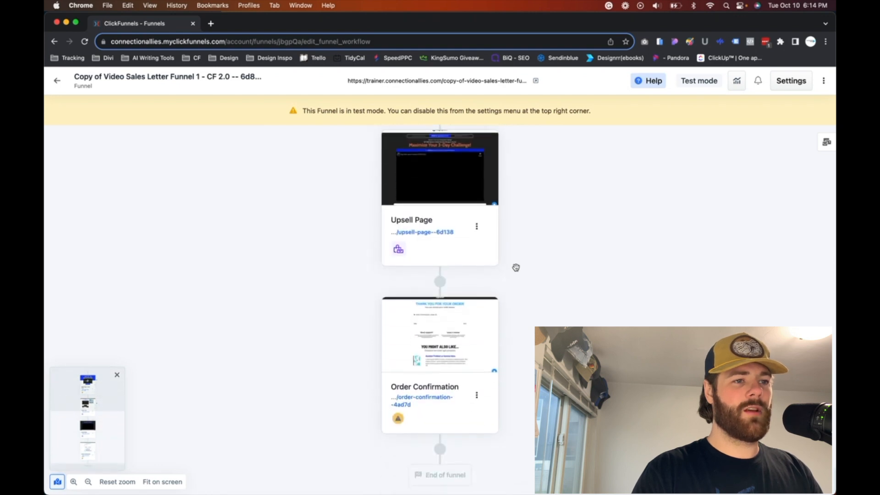
scroll(517, 269, up, 4)
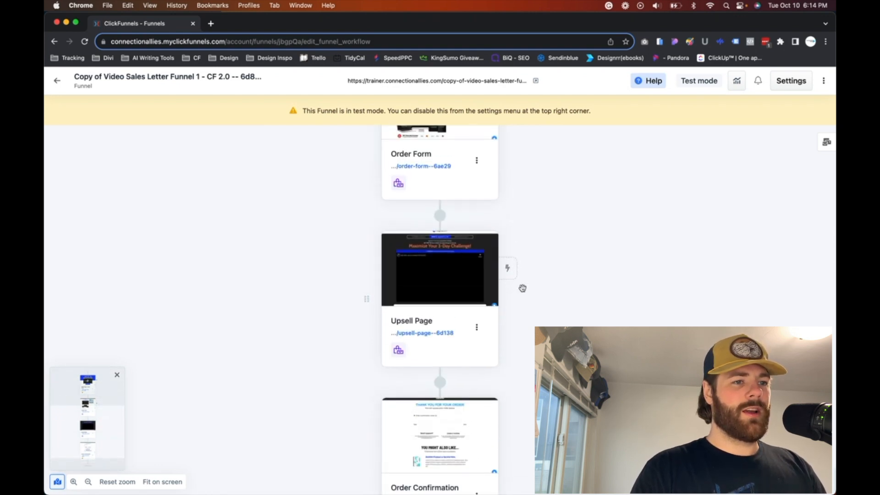
mouse_move(477, 293)
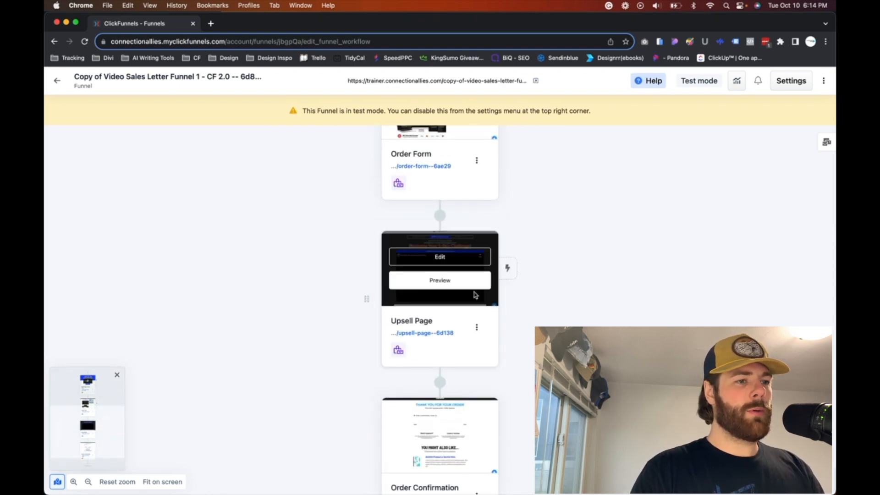
click(511, 269)
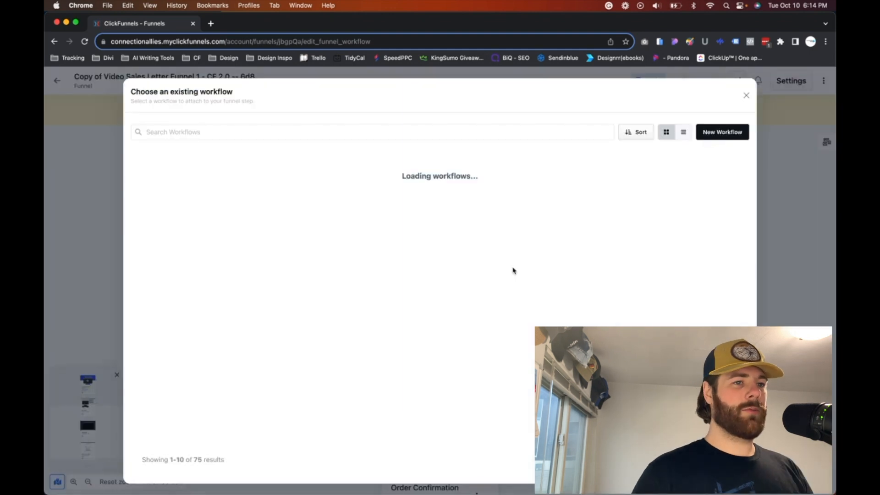
click(729, 132)
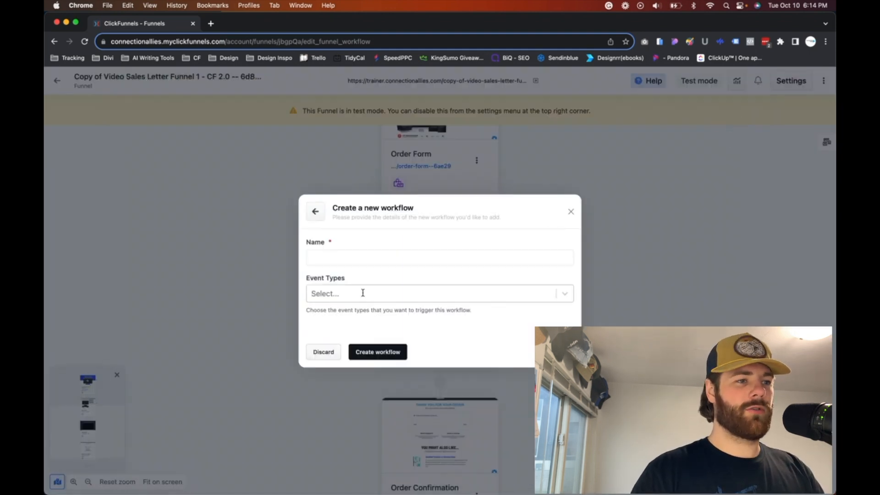
- Name the workflow Send To Active Campaign and set its event type to Order - Successful Purchase
click(341, 258)
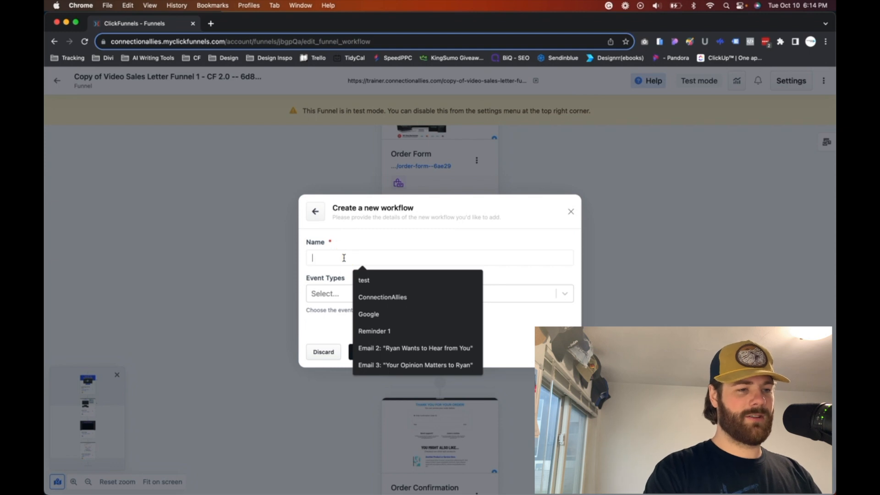
text(Send To Active Campaign)
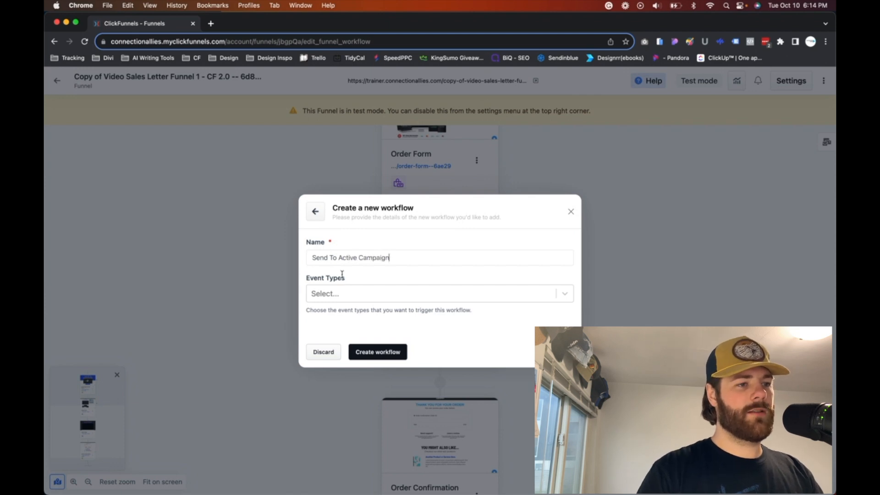
click(340, 290)
scroll(369, 368, down, 1)
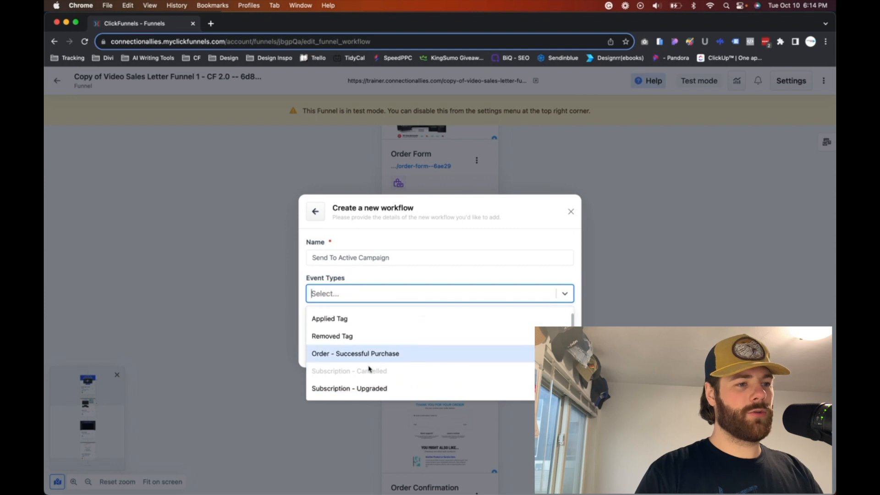
scroll(369, 370, down, 2)
click(358, 323)
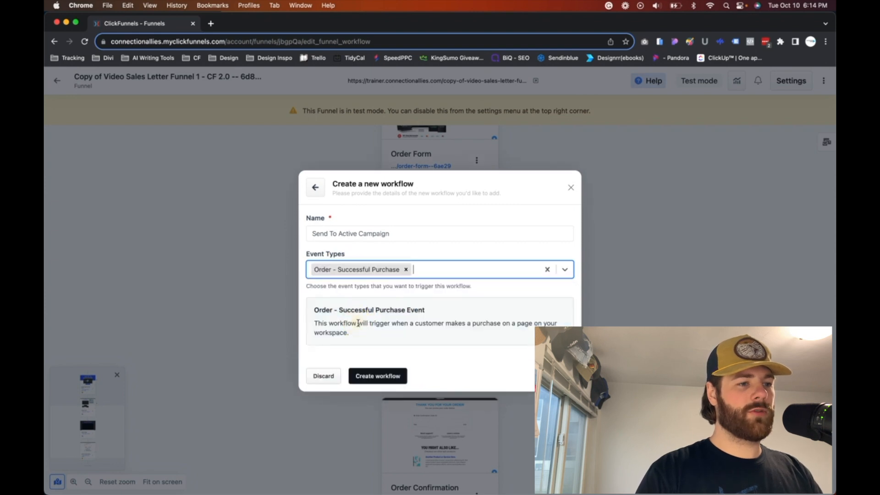
- Create the Send To Active Campaign workflow from the entered name and event type
click(369, 381)
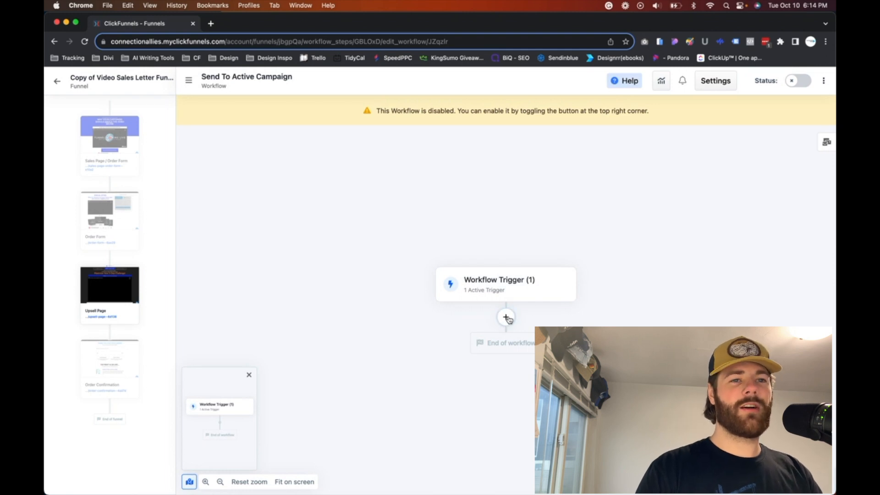
click(506, 317)
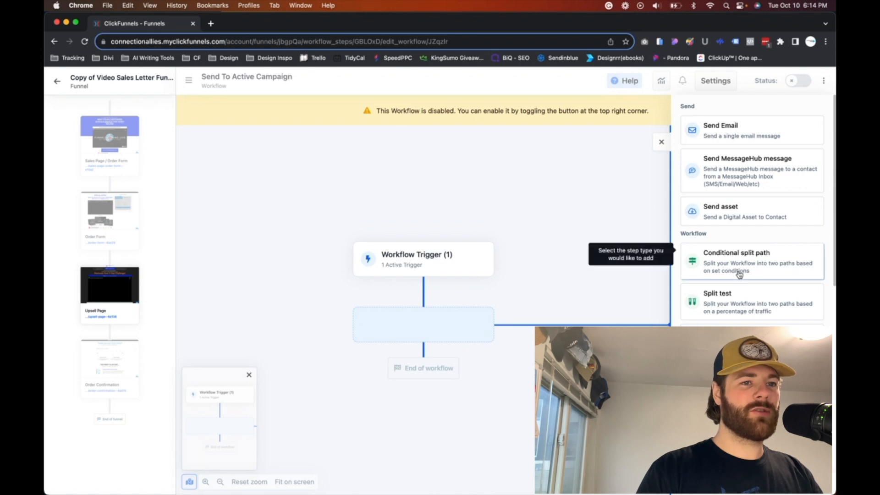
scroll(739, 273, down, 10)
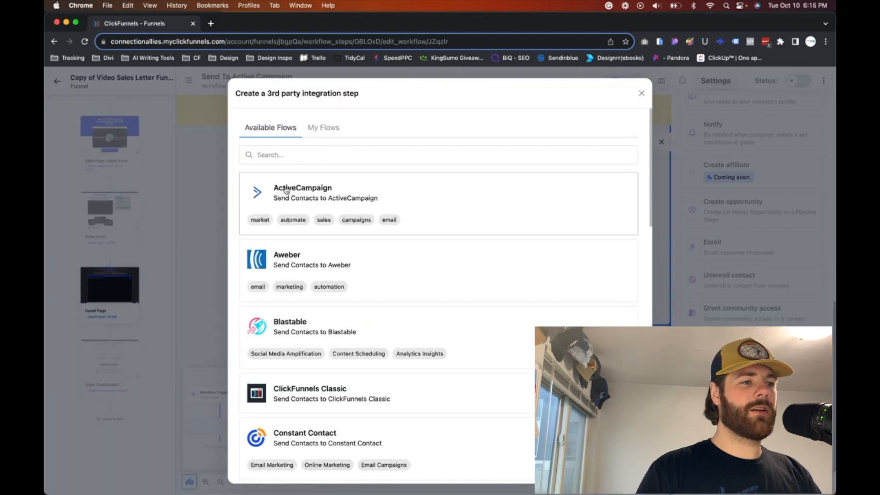
click(363, 188)
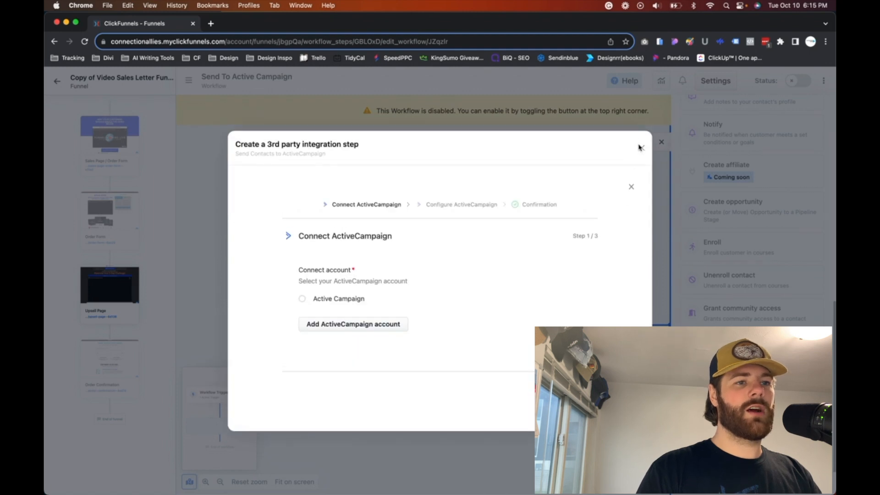
click(641, 148)
click(640, 148)
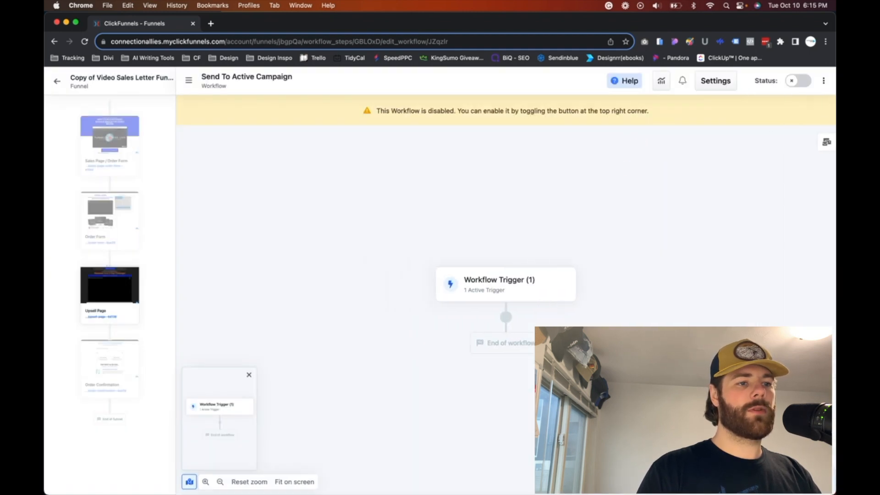
click(505, 317)
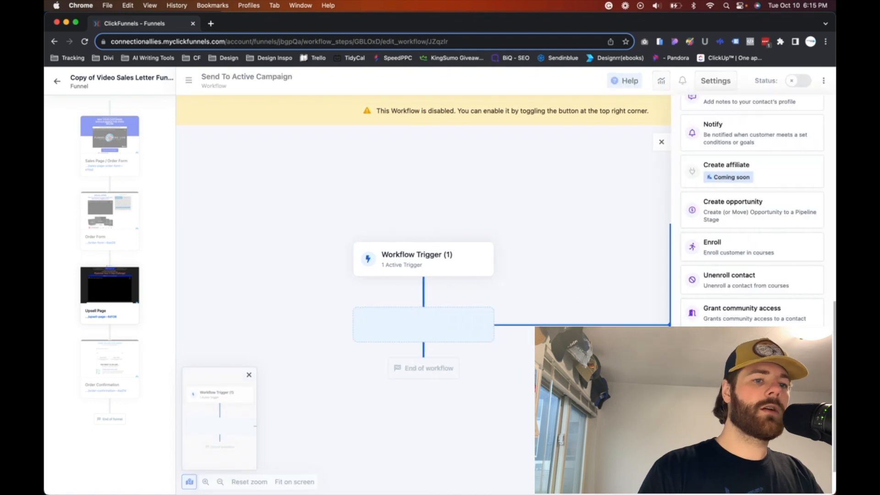
click(463, 312)
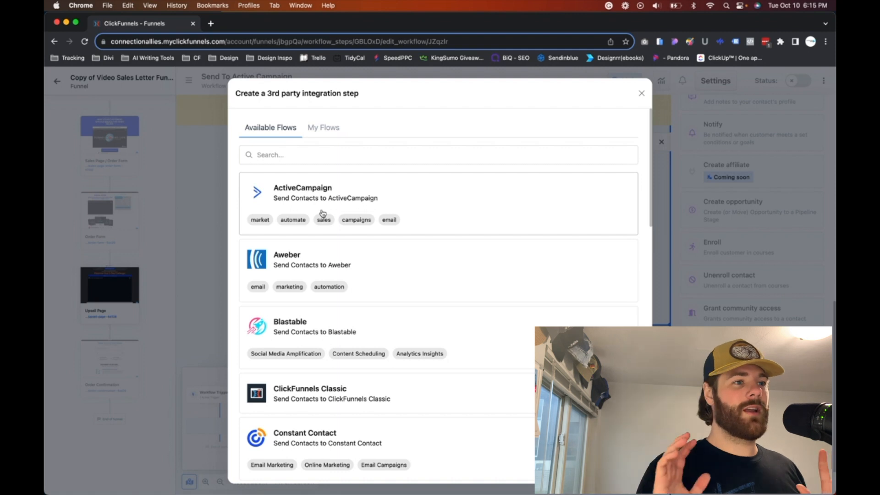
click(642, 95)
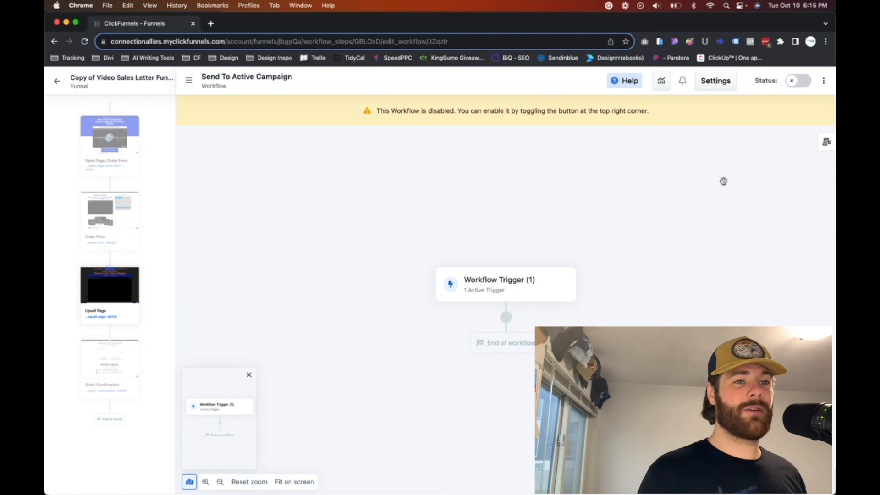
- Enable the Send To Active Campaign workflow so it starts processing contacts
click(796, 83)
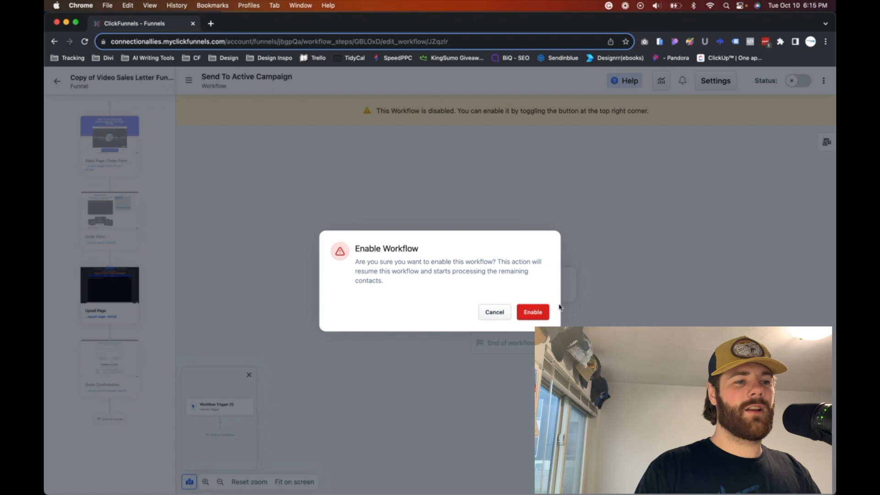
click(534, 313)
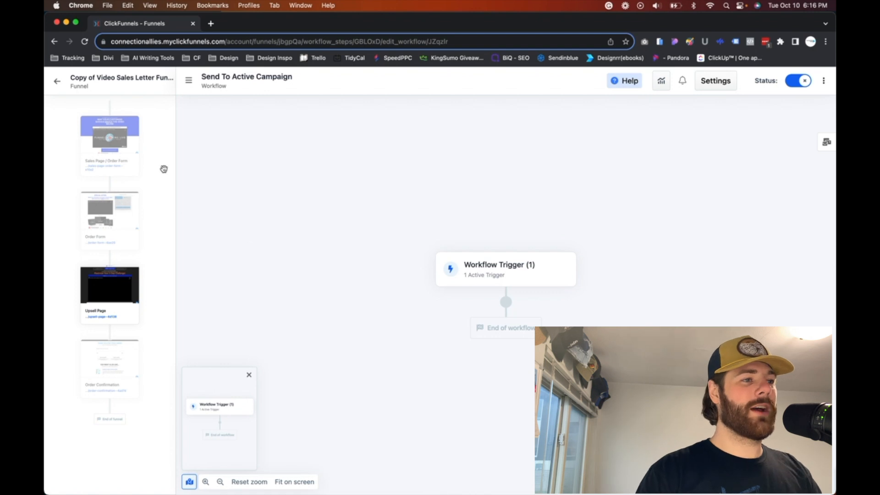
- Return to the funnel overview and check the funnel's settings, including its test mode option, without changing anything
click(163, 153)
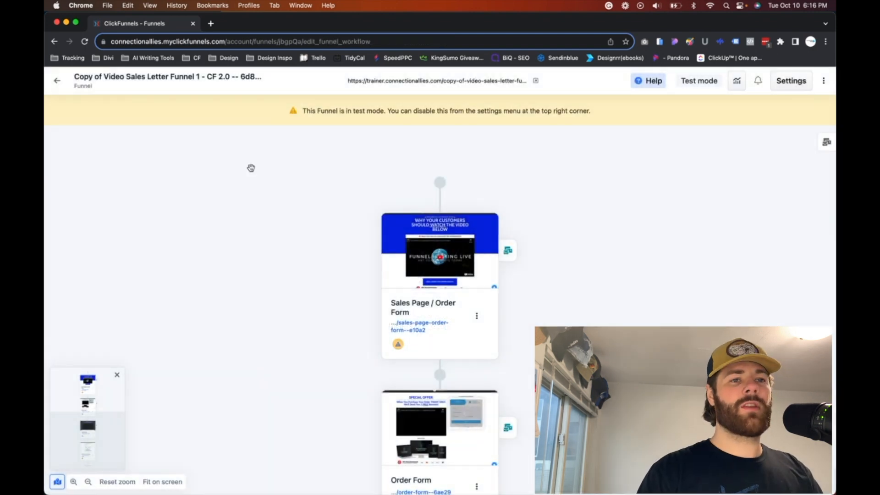
click(792, 82)
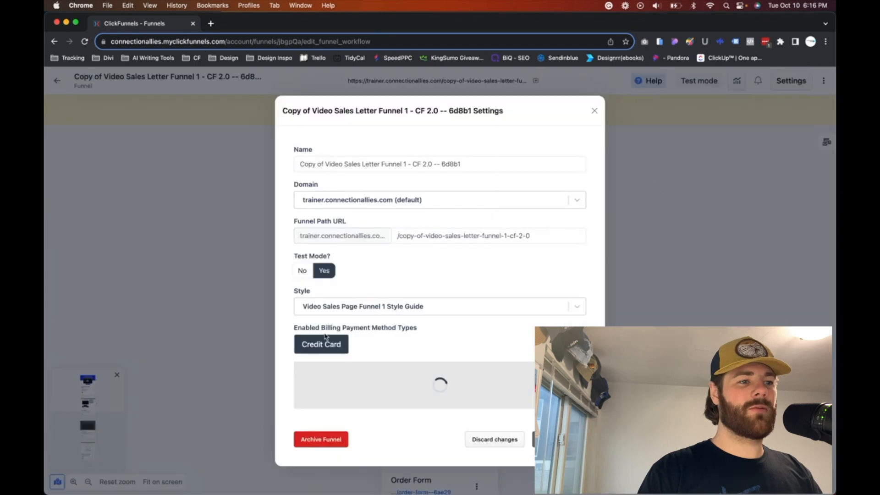
click(595, 111)
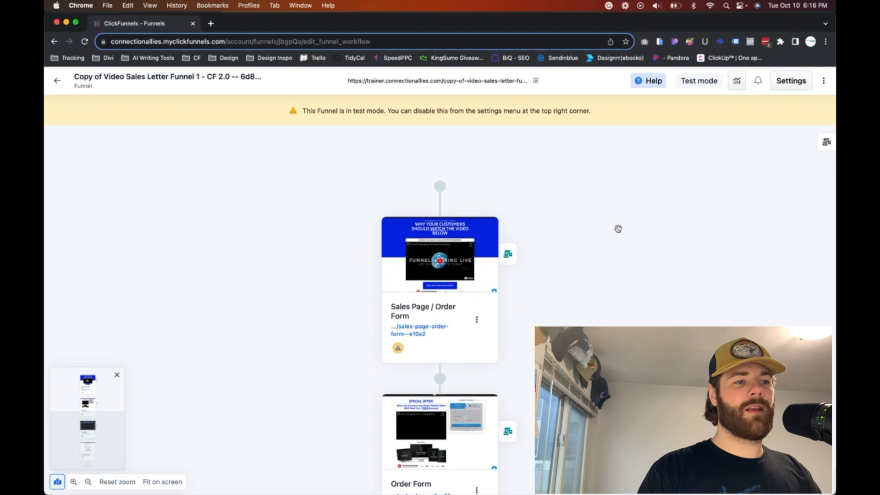